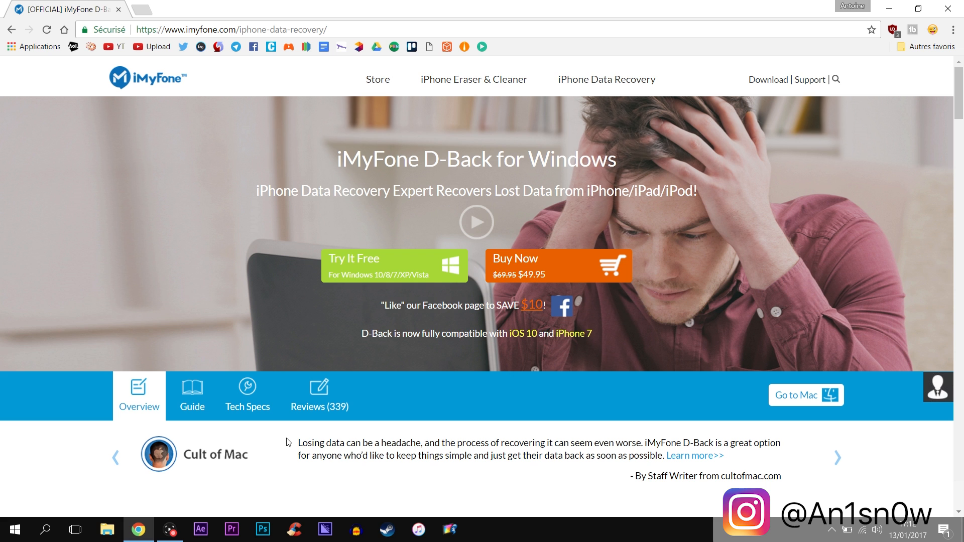
Step: Scroll the D-Back product page down to the How it works steps: Select, Scan, Recover
scroll(288, 442, "down", 7)
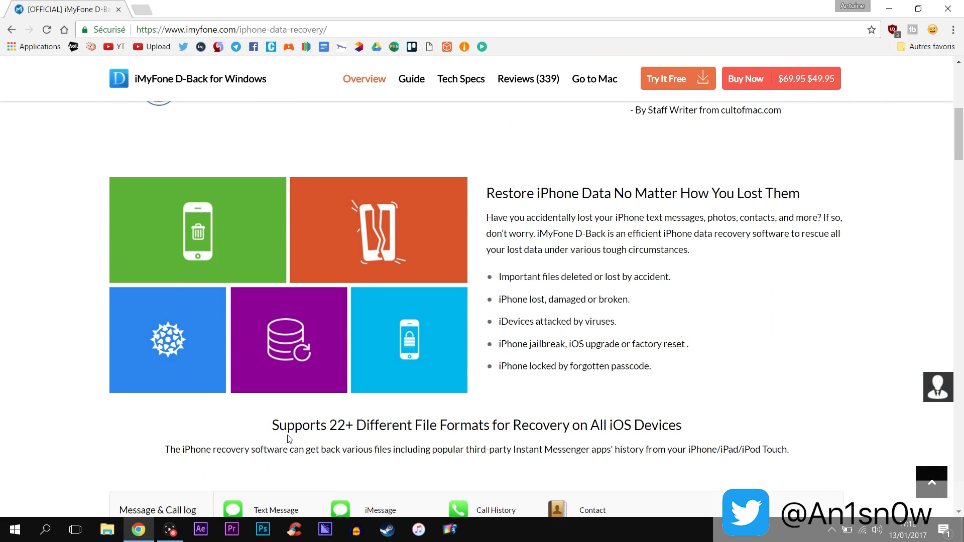
scroll(775, 398, "down", 4)
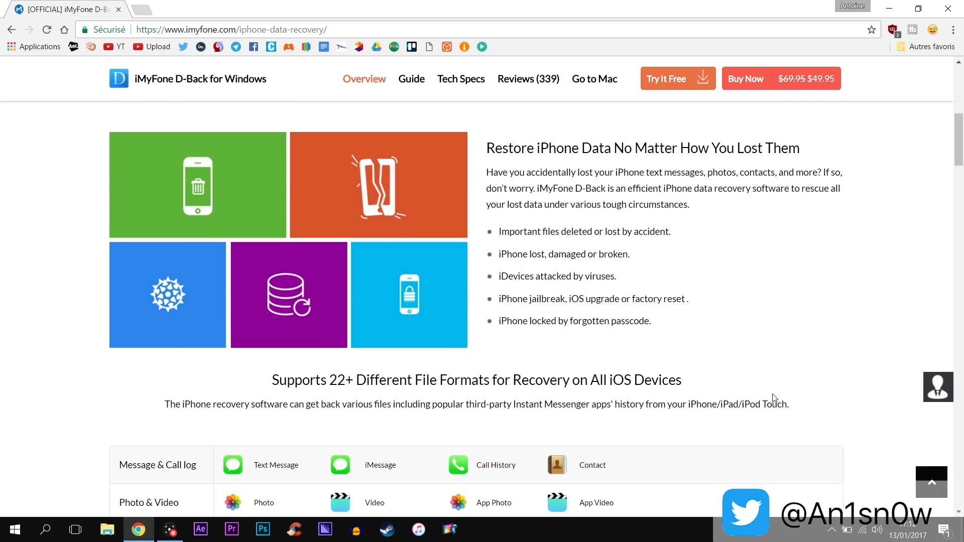
scroll(774, 399, "down", 1)
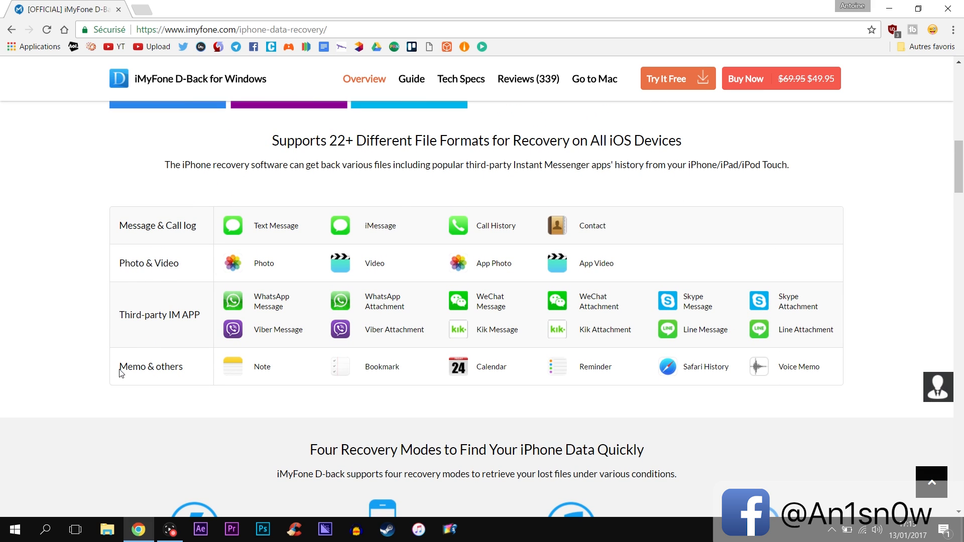
scroll(121, 373, "up", 1)
scroll(120, 373, "down", 10)
scroll(121, 373, "up", 4)
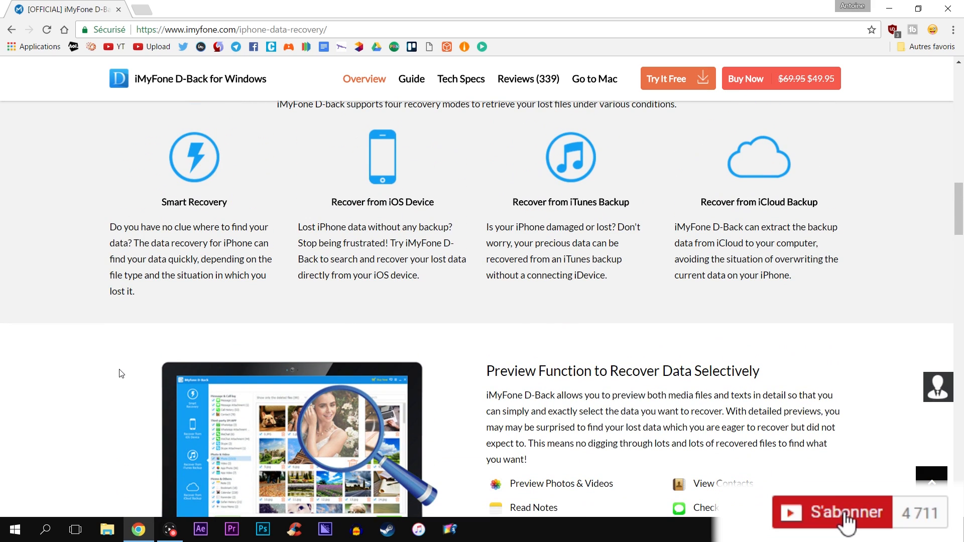
scroll(112, 357, "down", 1)
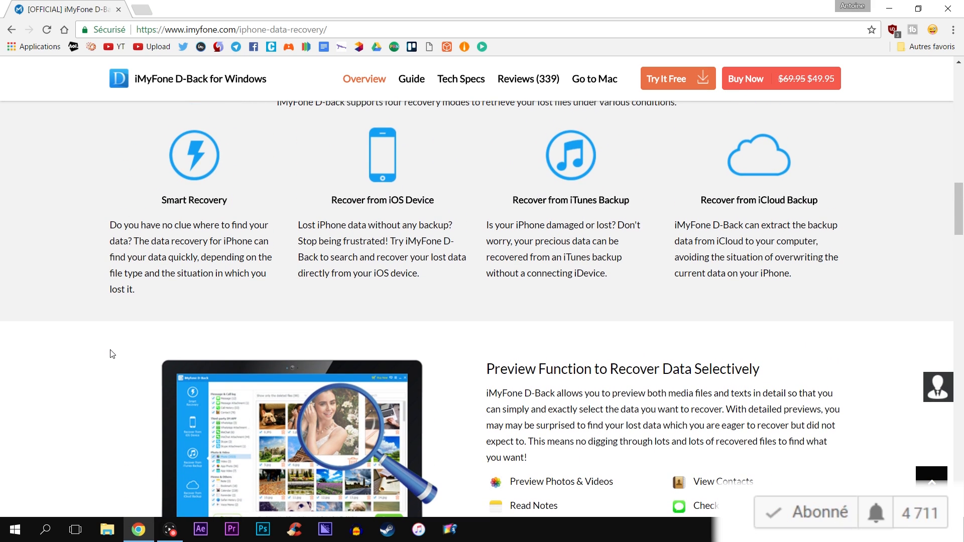
scroll(112, 354, "down", 12)
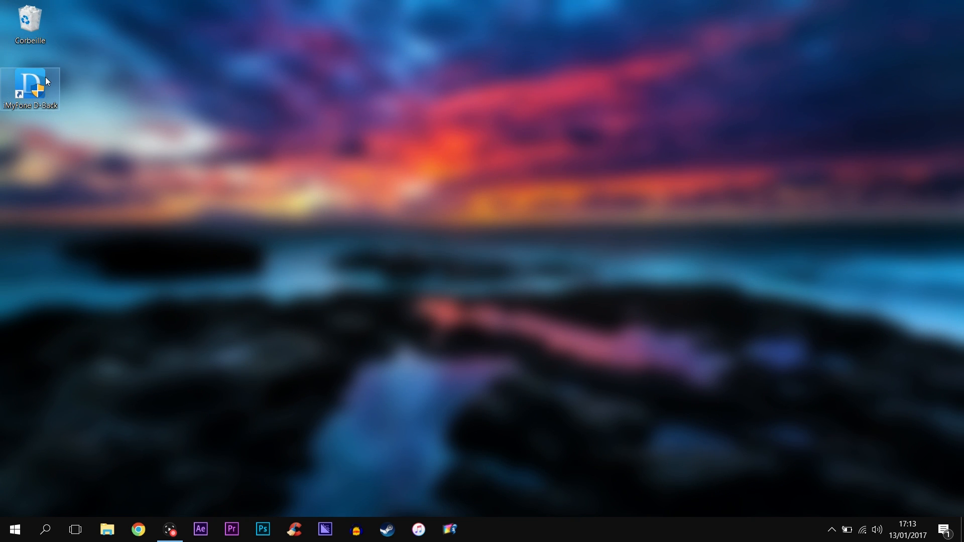
Step: Launch iMyFone D-Back from the desktop shortcut, approve the permission prompt, and start Smart Recovery
double_click(46, 79)
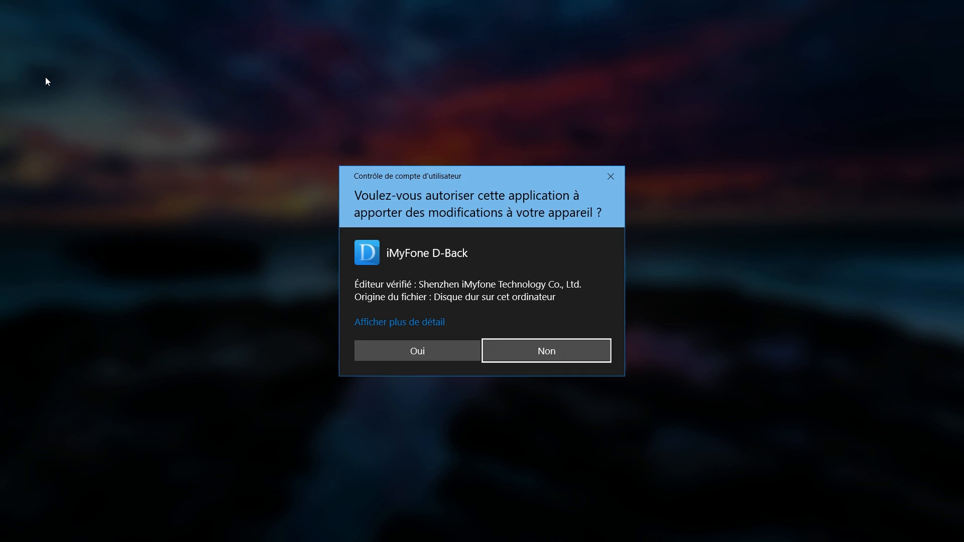
key("Left")
key("Return")
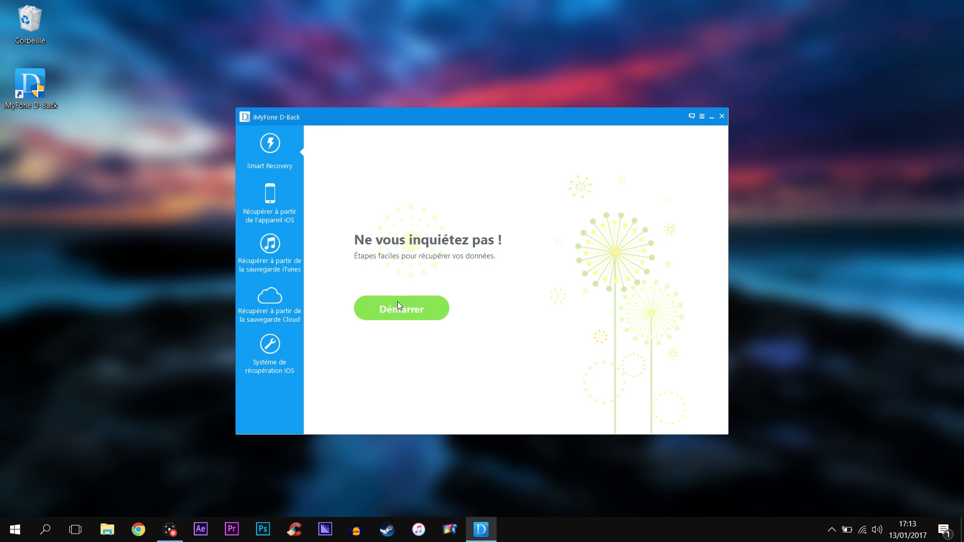
left_click(397, 303)
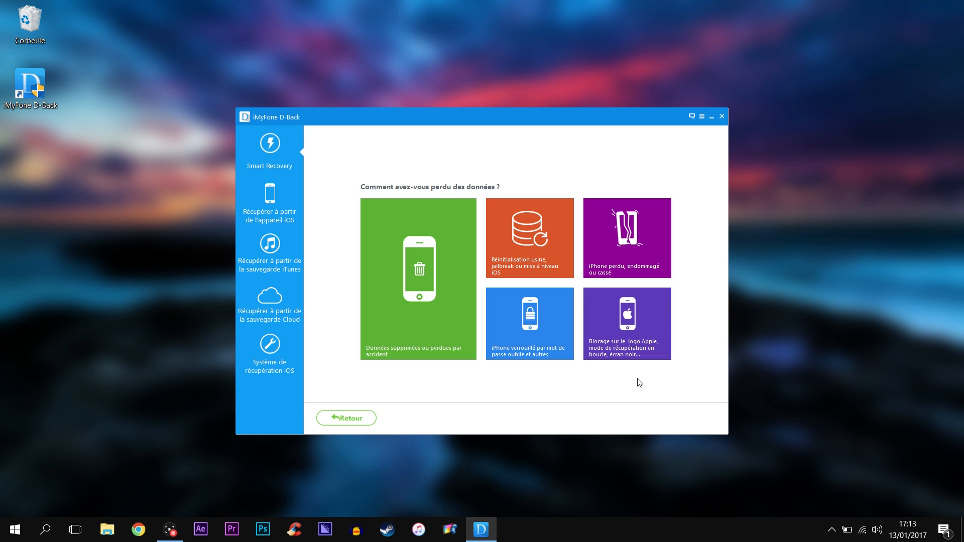
Step: Preview each recovery mode: iOS device, iTunes backup, iCloud backup and iOS system recovery
left_click(267, 213)
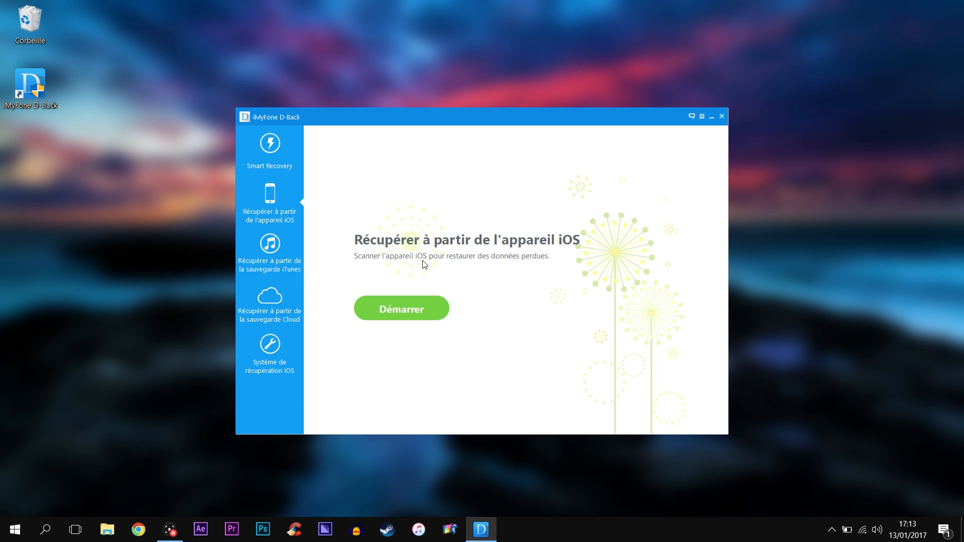
left_click(426, 310)
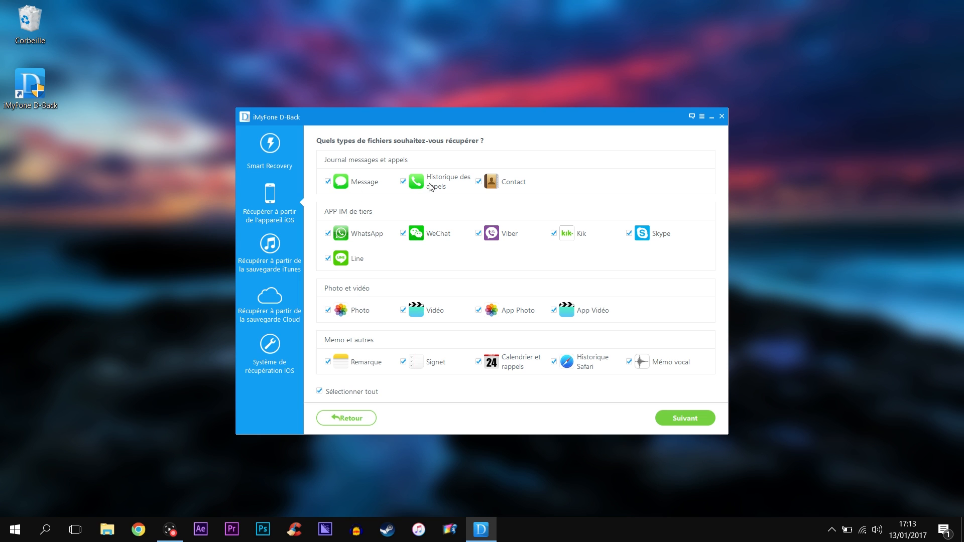
left_click(273, 252)
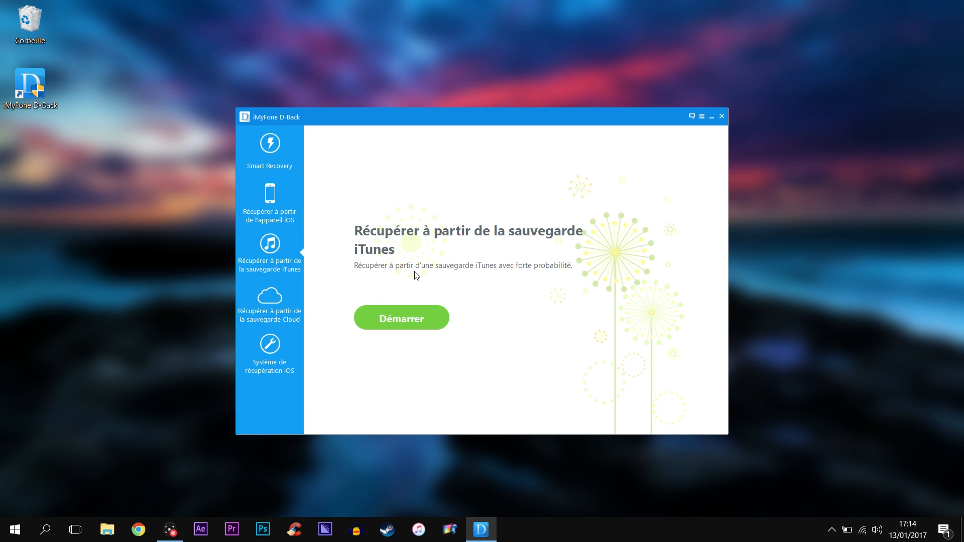
left_click(279, 296)
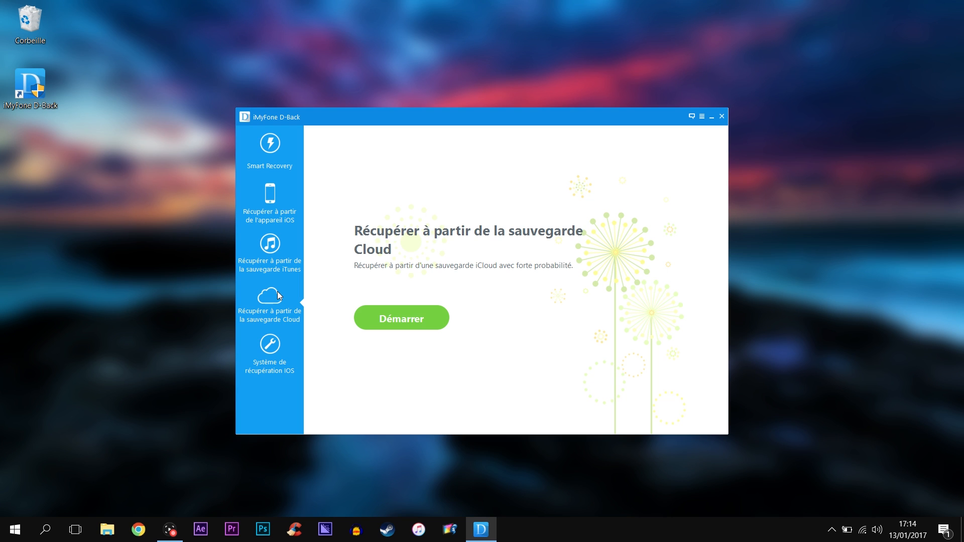
left_click(362, 314)
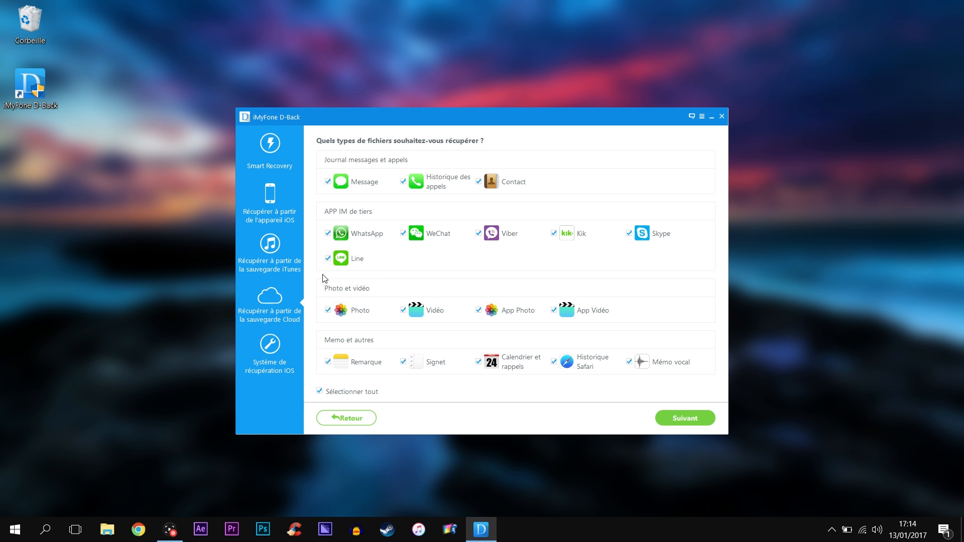
left_click(289, 361)
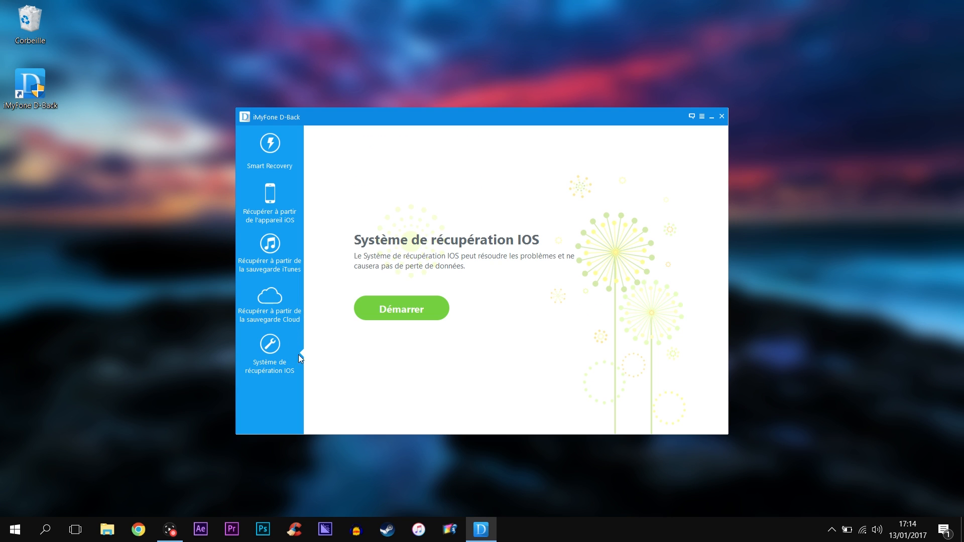
left_click(415, 314)
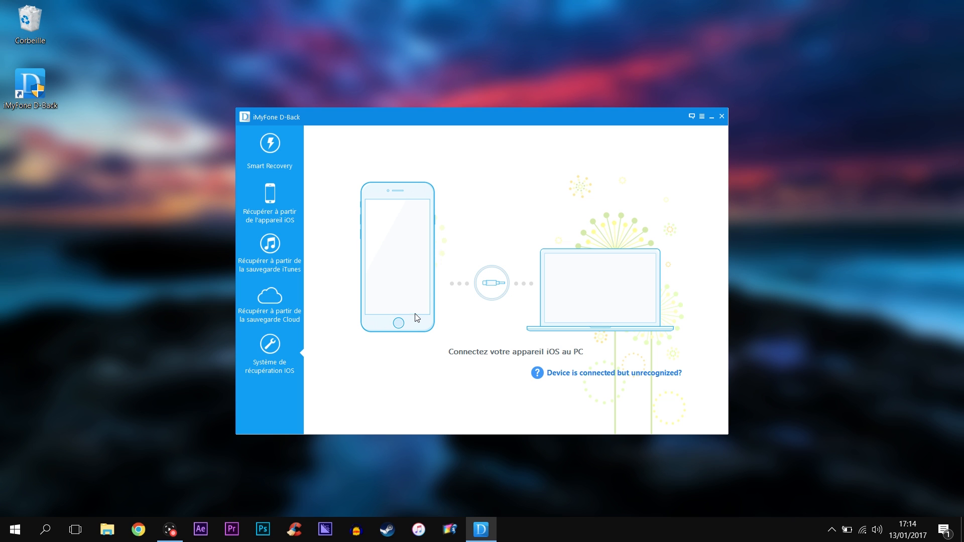
Step: Return to iOS-device recovery and toggle Historique des appels off and back on
left_click(296, 211)
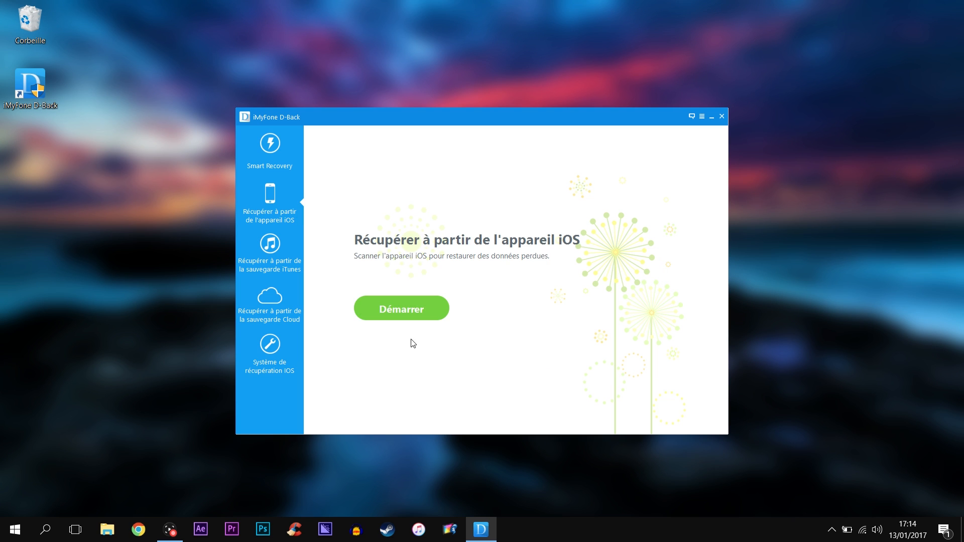
left_click(409, 315)
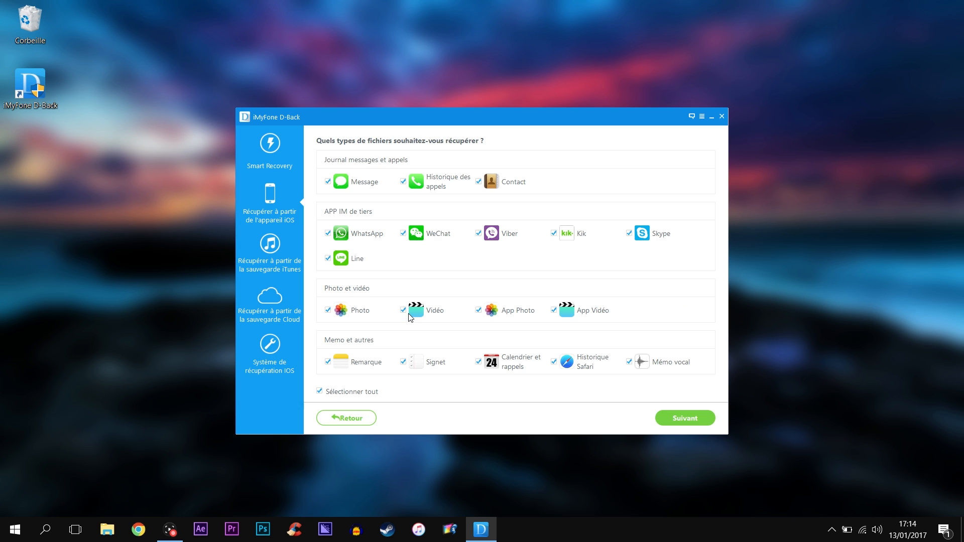
left_click(403, 182)
left_click(404, 182)
Step: Continue with all file types and scan the connected iPhone 6
left_click(706, 415)
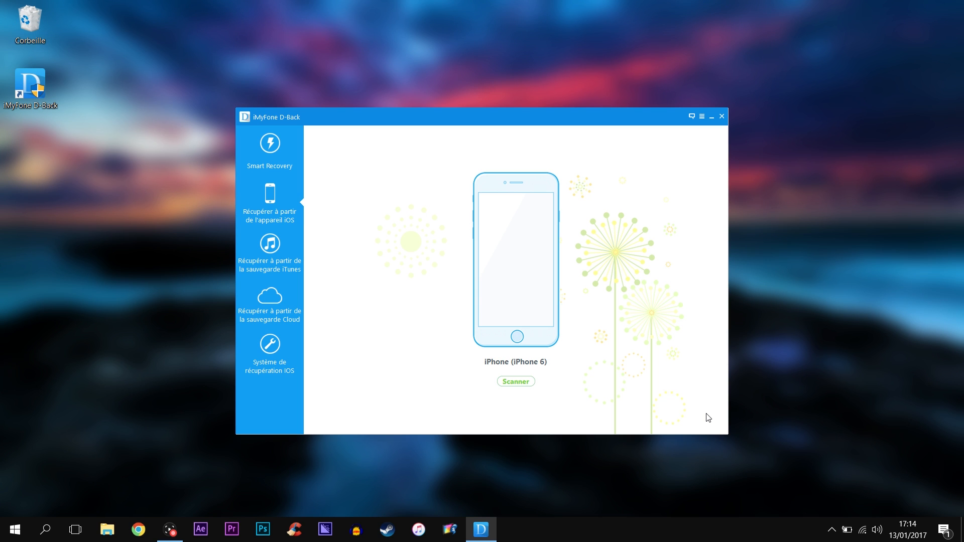
left_click(524, 386)
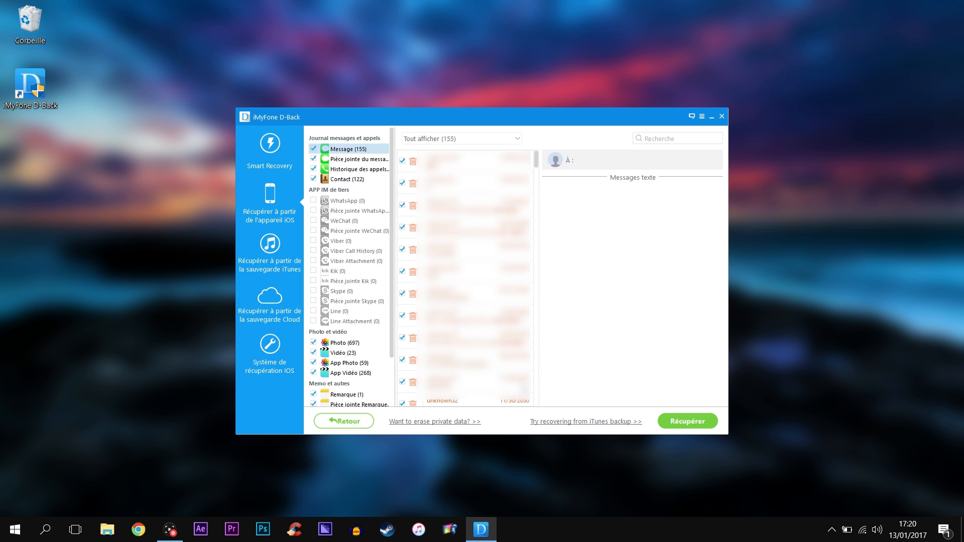
Step: Browse the message attachments folder, then the 697 recovered photos
left_click(333, 161)
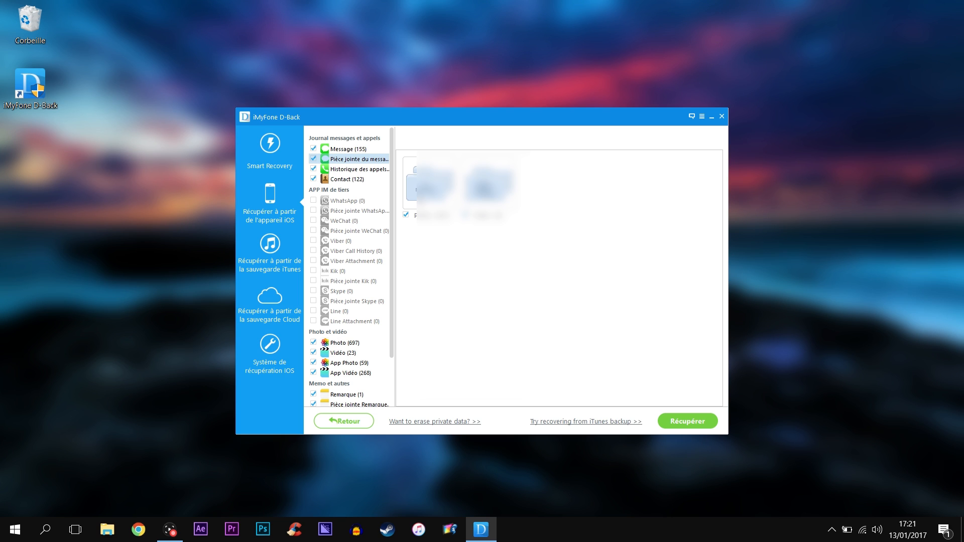
double_click(429, 187)
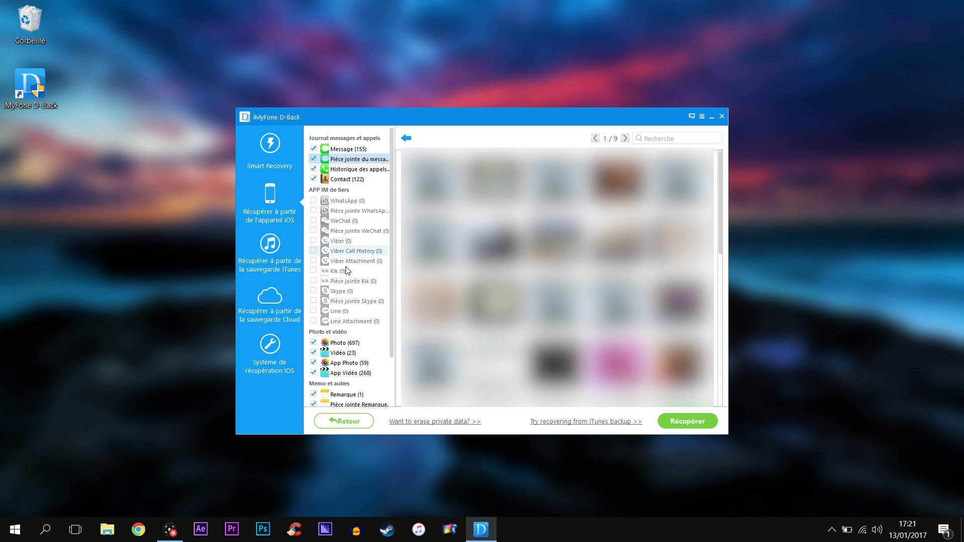
left_click(344, 343)
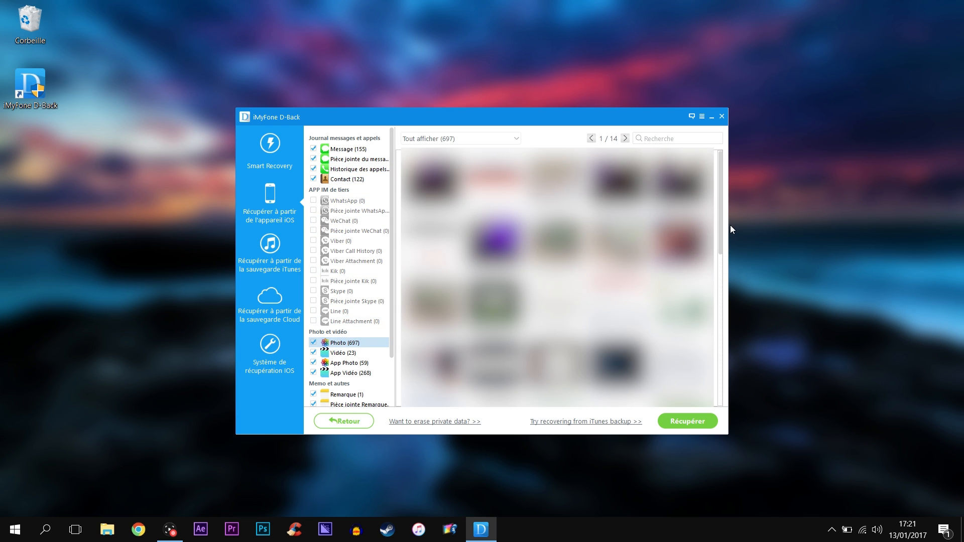
left_click_drag(719, 225, 720, 372)
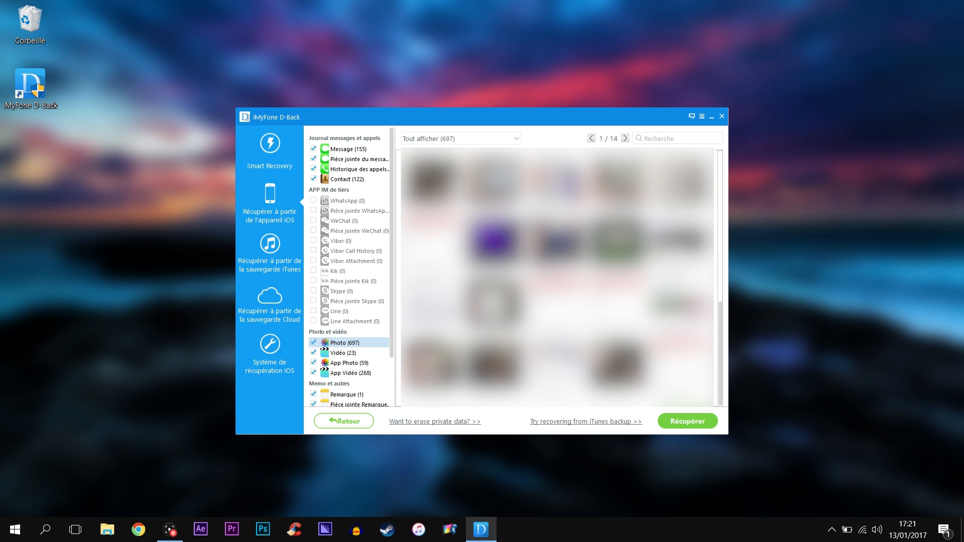
Step: Check the Tout afficher filter without changing it, then untick one photo
left_click(504, 144)
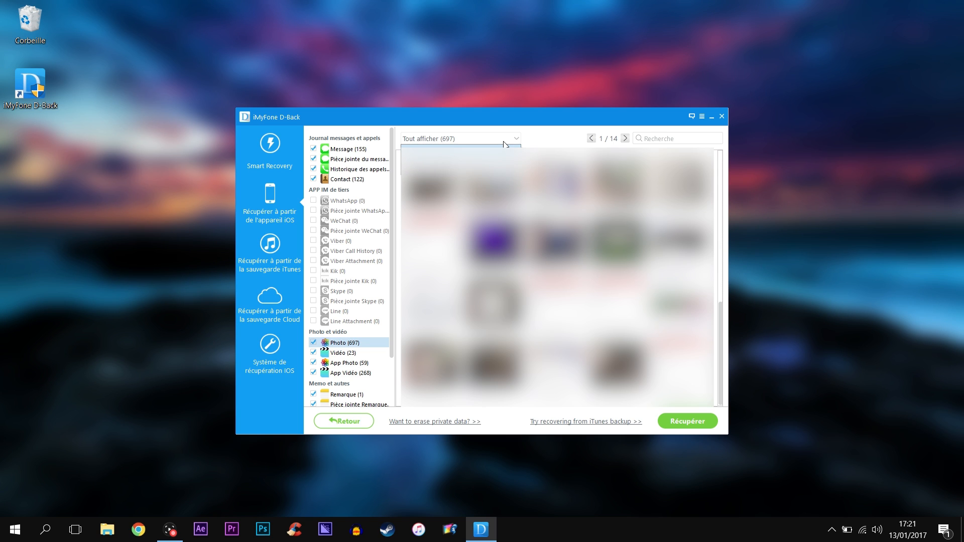
left_click(504, 142)
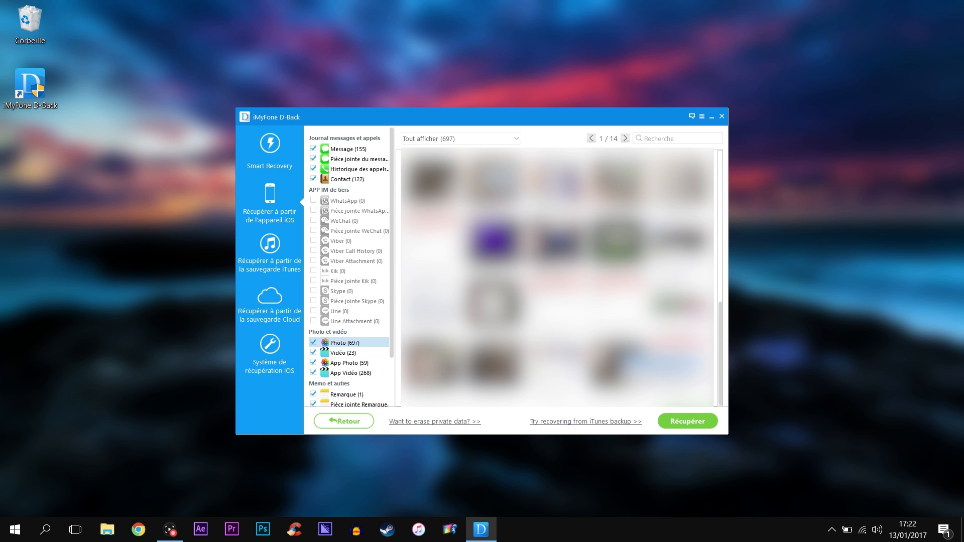
left_click(622, 346)
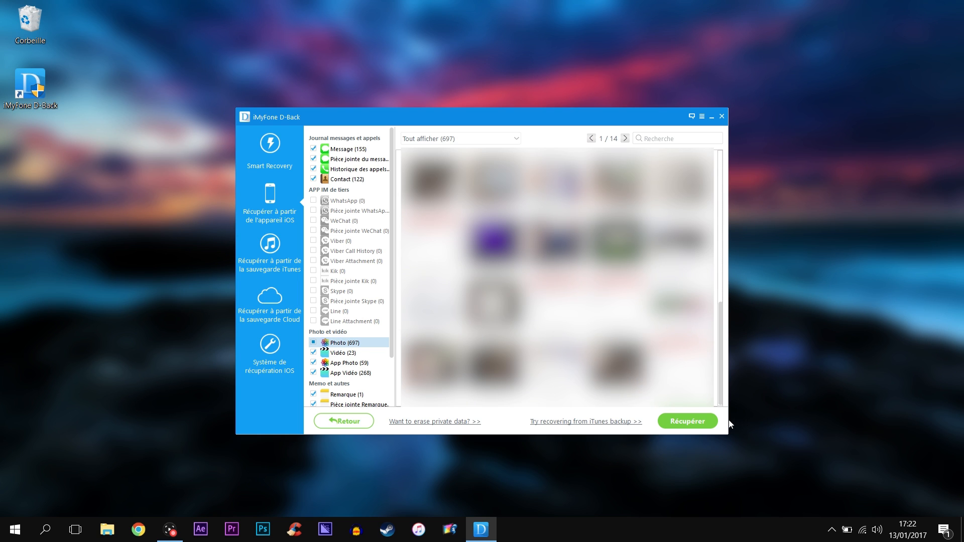
Step: Recover the selected data to the computer in .HTML format
left_click(701, 422)
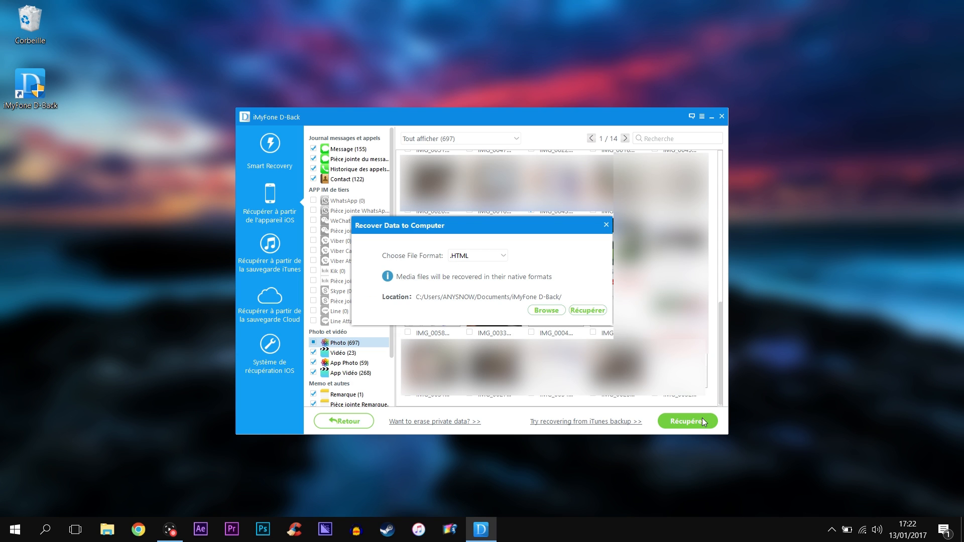
left_click(458, 258)
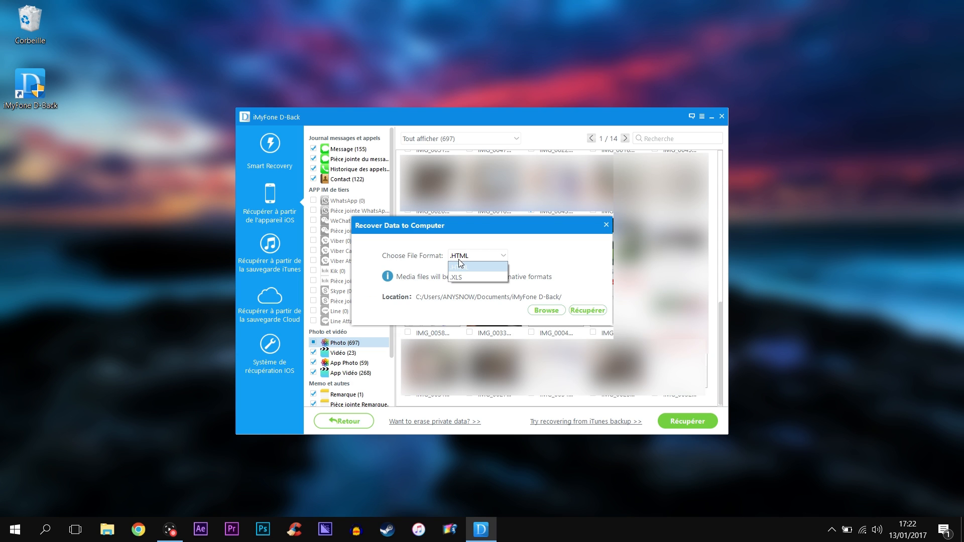
left_click(575, 284)
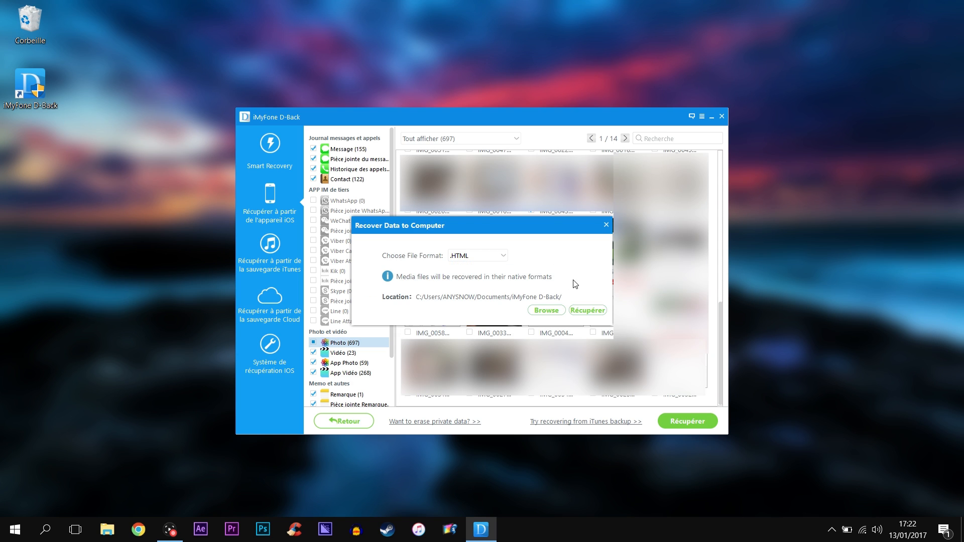
left_click(582, 311)
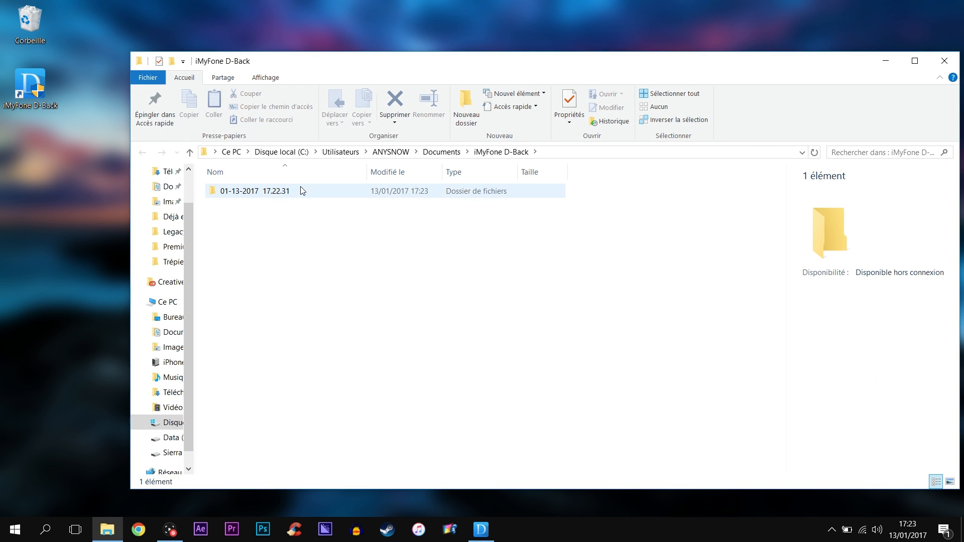
Step: Open the 01-13-2017 17.22.31 export folder and check the recovered Photo folder
left_click(303, 192)
double_click(302, 190)
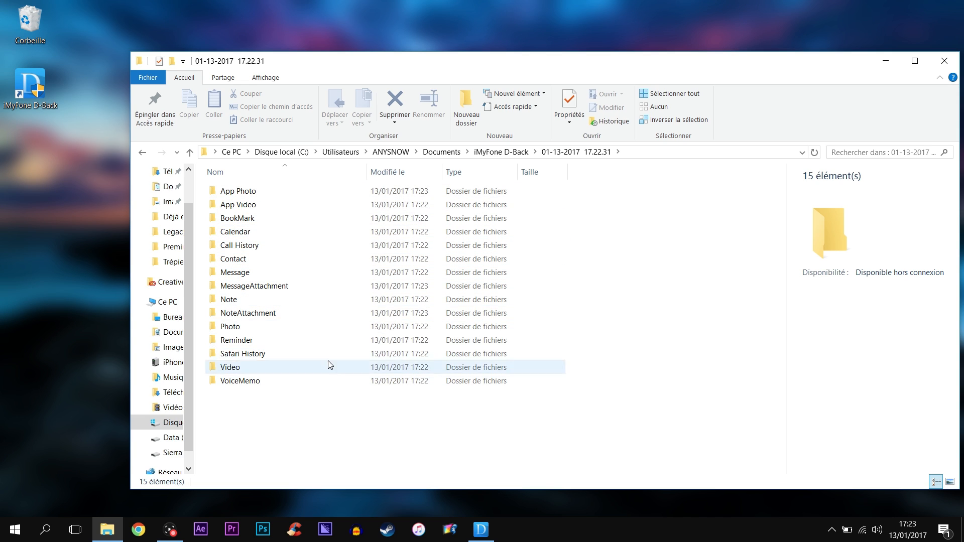
double_click(301, 331)
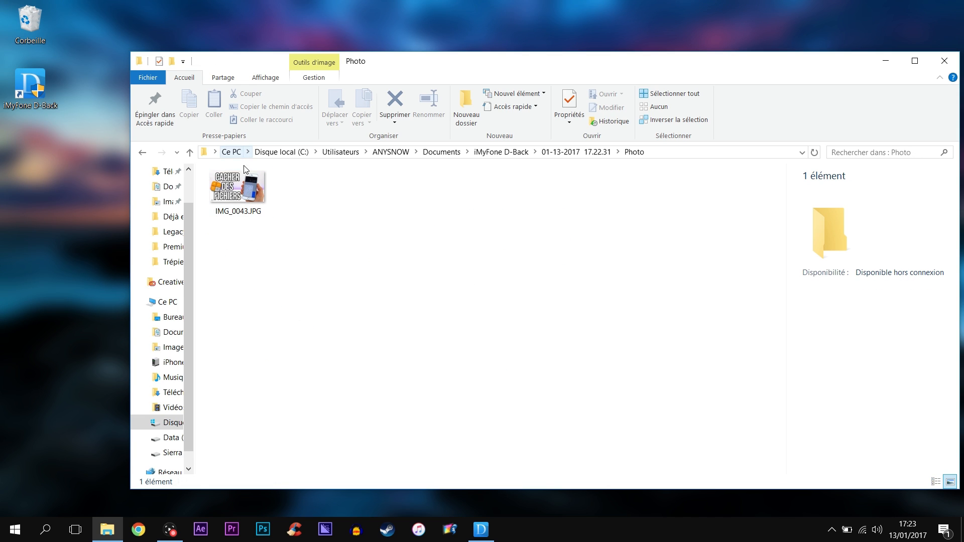
scroll(249, 198, "up", 5, "ctrl")
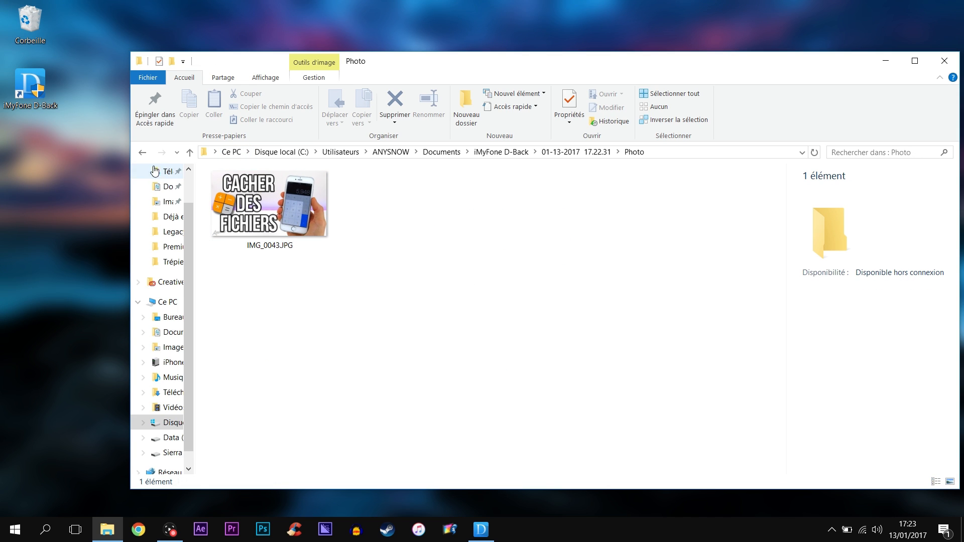
left_click(142, 153)
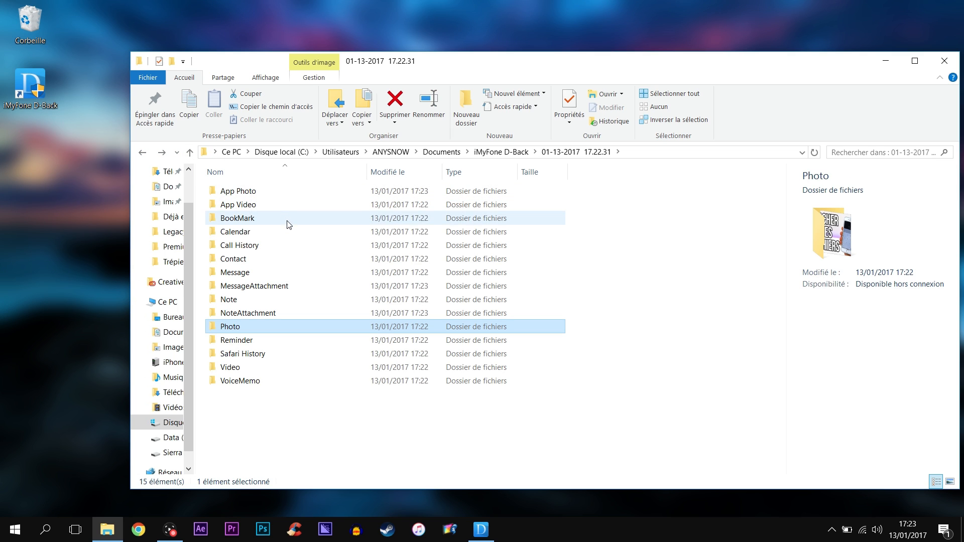
Step: Check the recovered Message folder, then close File Explorer
double_click(304, 275)
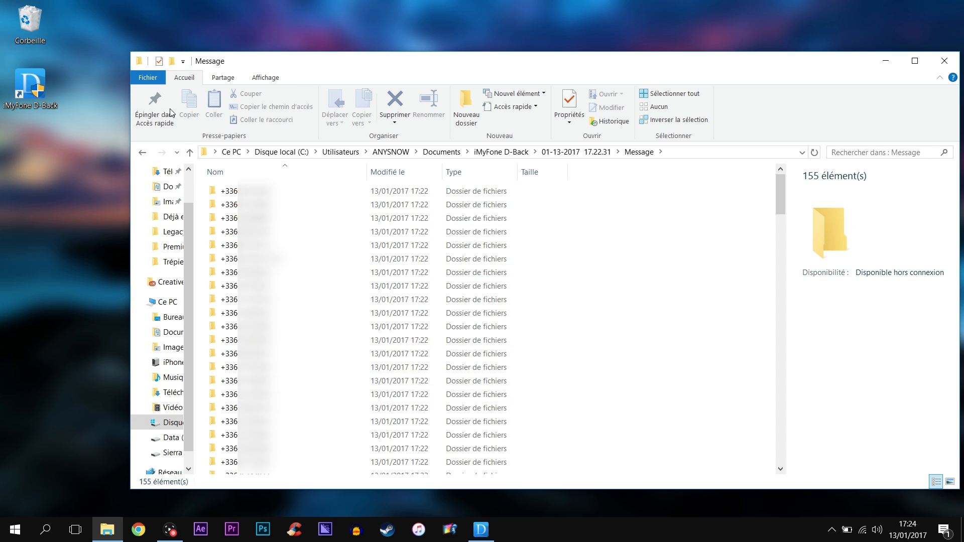
left_click(143, 152)
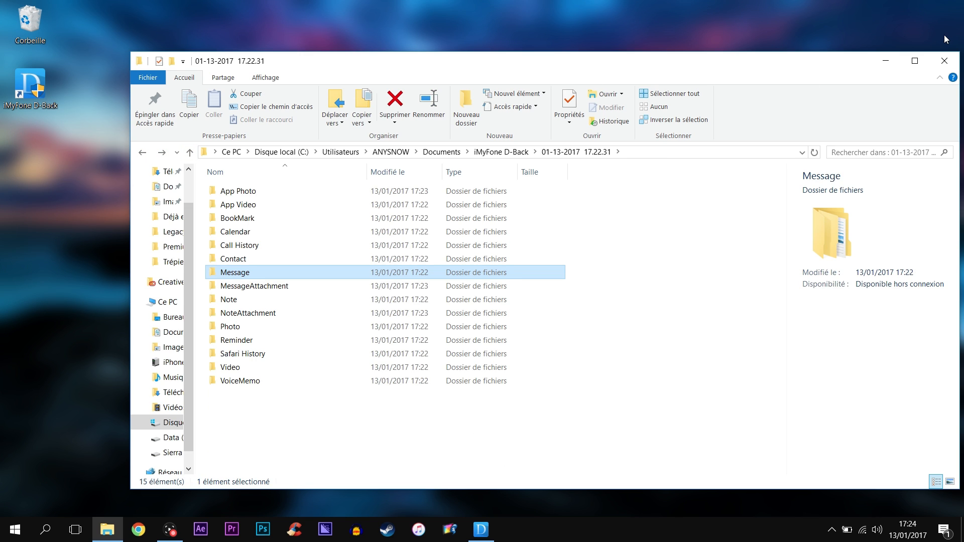
left_click(945, 62)
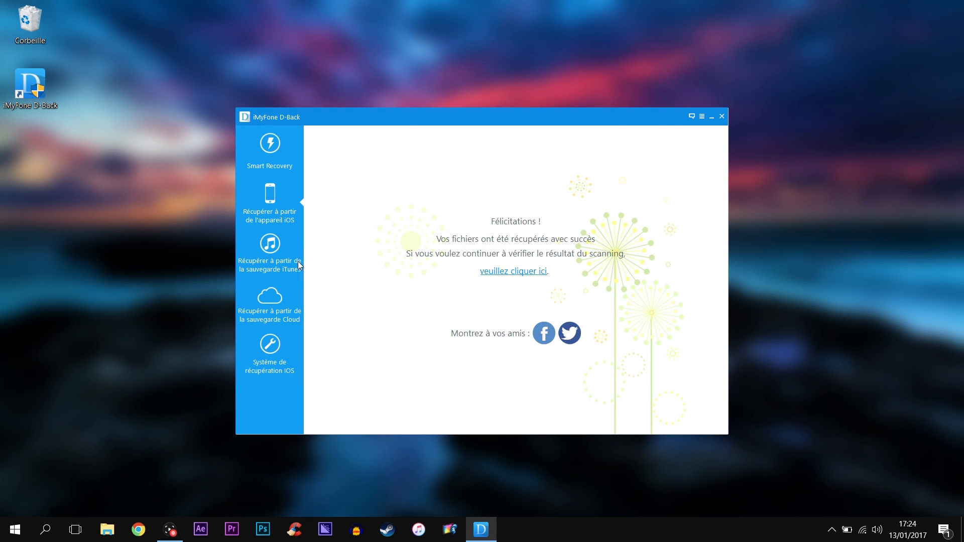
Step: Start iTunes backup recovery with all file types and scan the 12-30-2016 iPhone backup
left_click(298, 265)
left_click(428, 322)
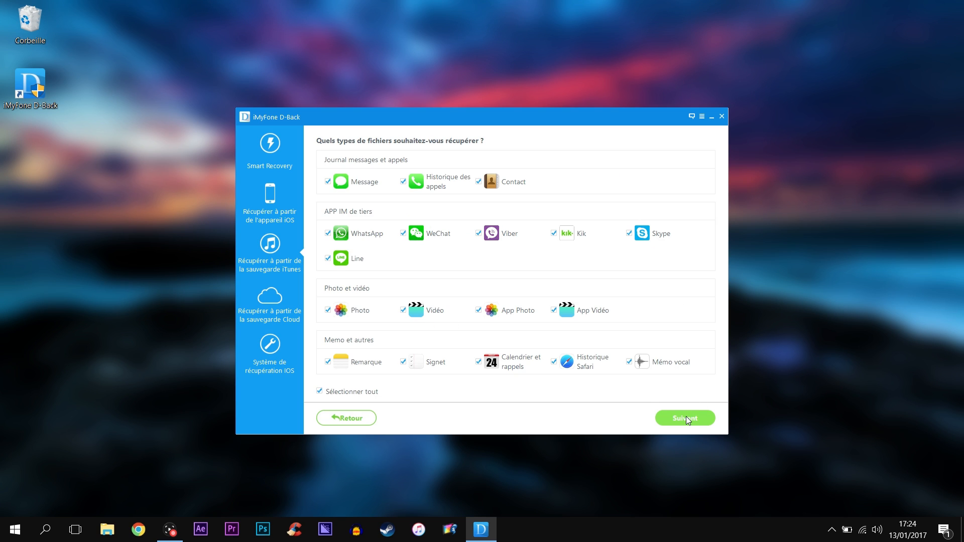
left_click(673, 422)
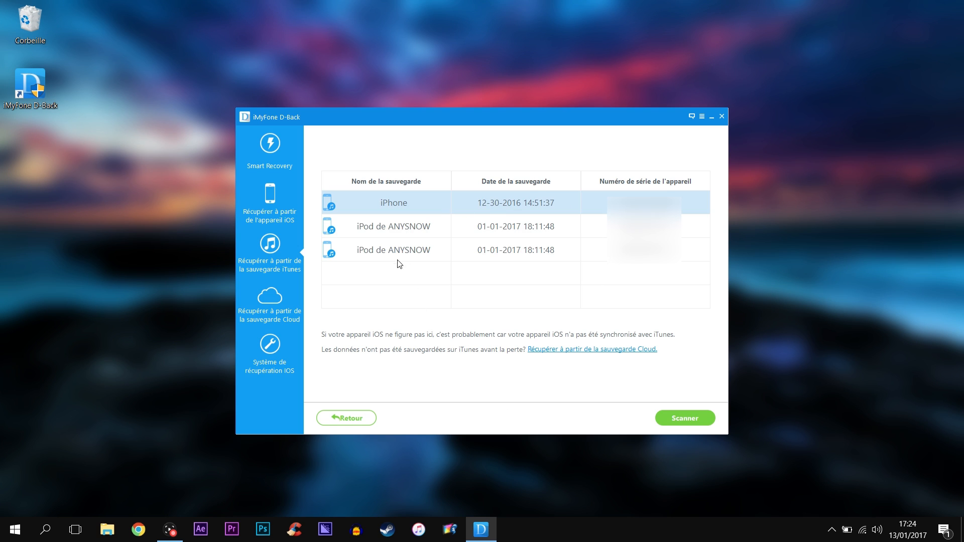
left_click(670, 419)
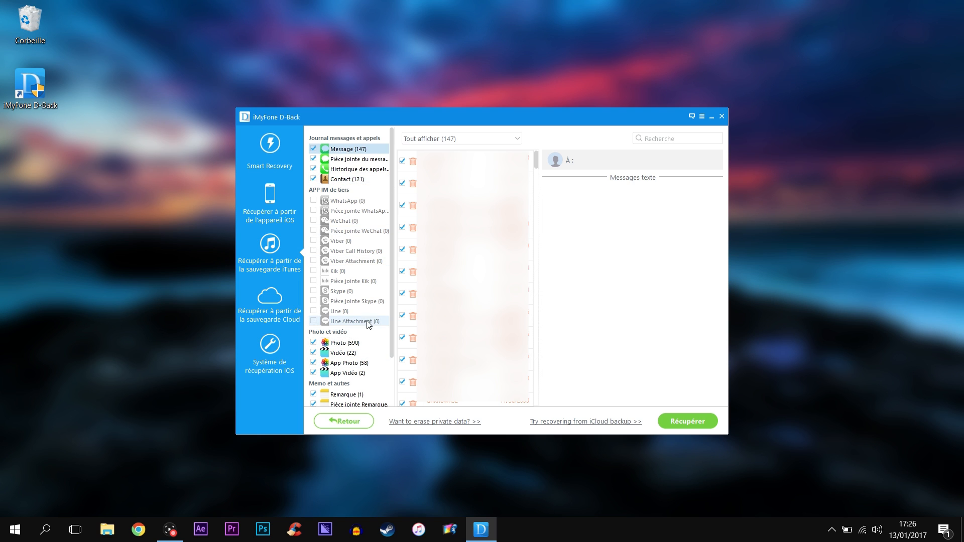
Step: Scroll the iTunes scan results to the bottom, then switch to iCloud backup recovery
left_click_drag(392, 329, 381, 406)
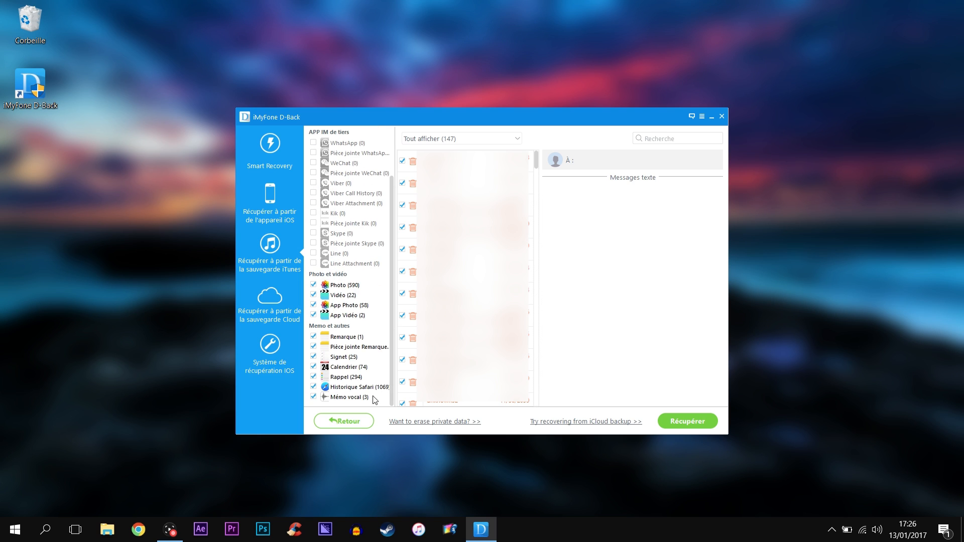
left_click(269, 304)
Step: Sign in to iCloud with the Apple ID and password, then download the 01/04/2017 iPod backup
left_click(381, 322)
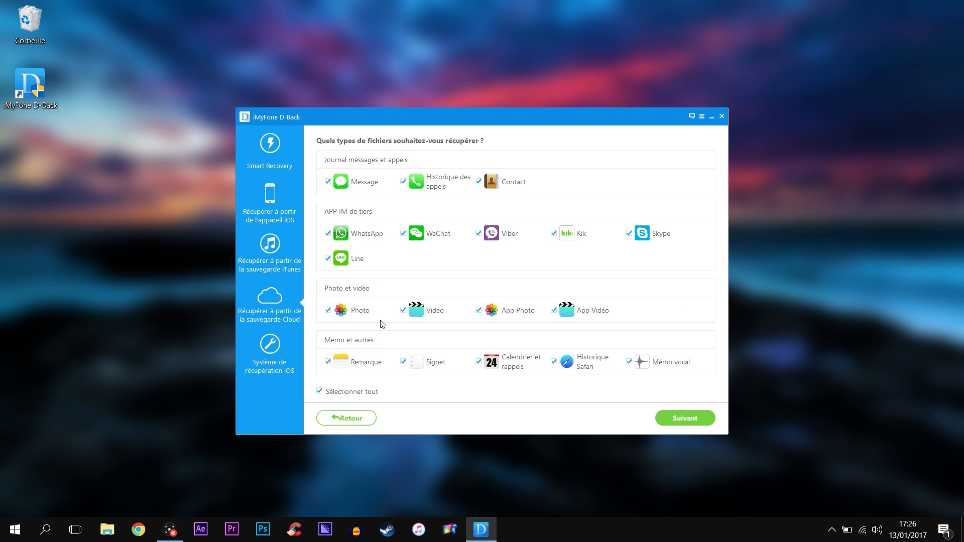
left_click(674, 419)
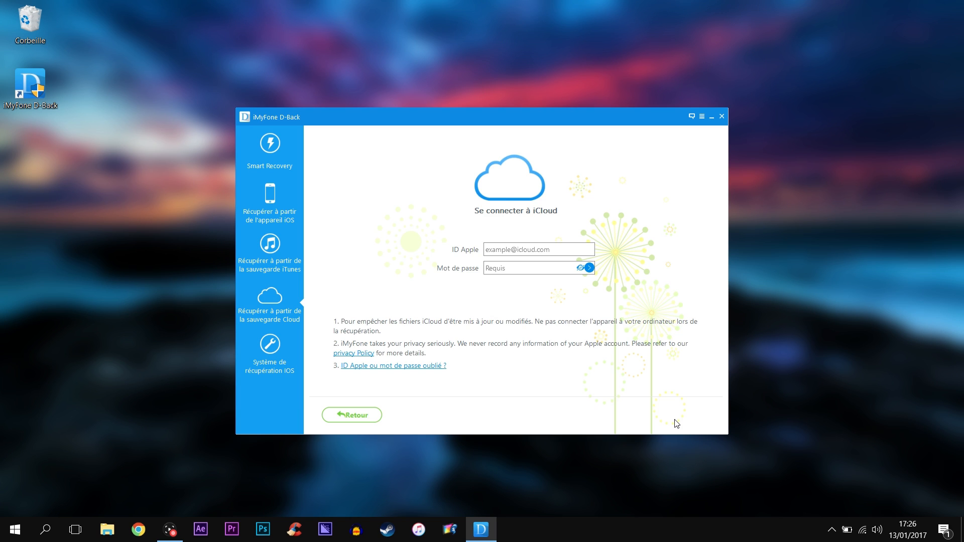
left_click(529, 250)
key("Tab")
type("••••••••••••")
key("Return")
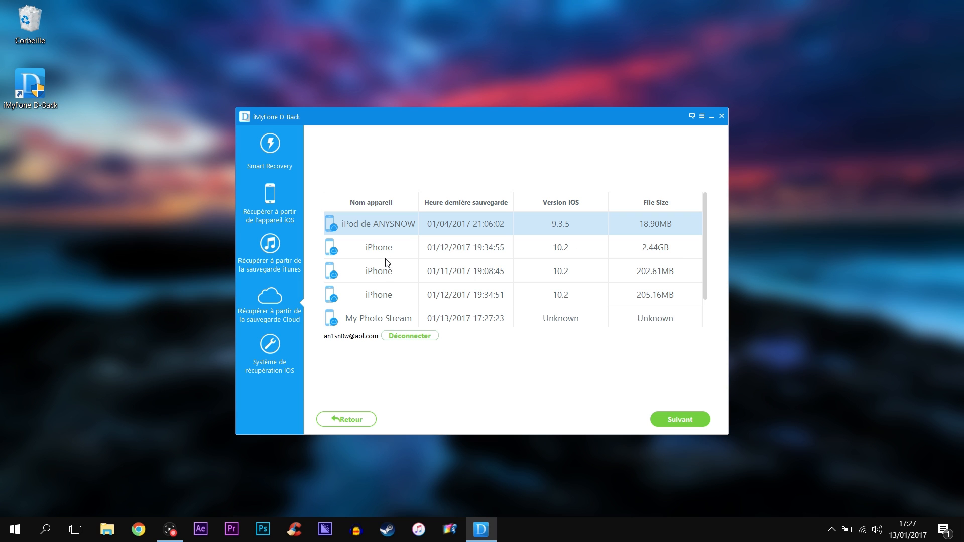
left_click(694, 419)
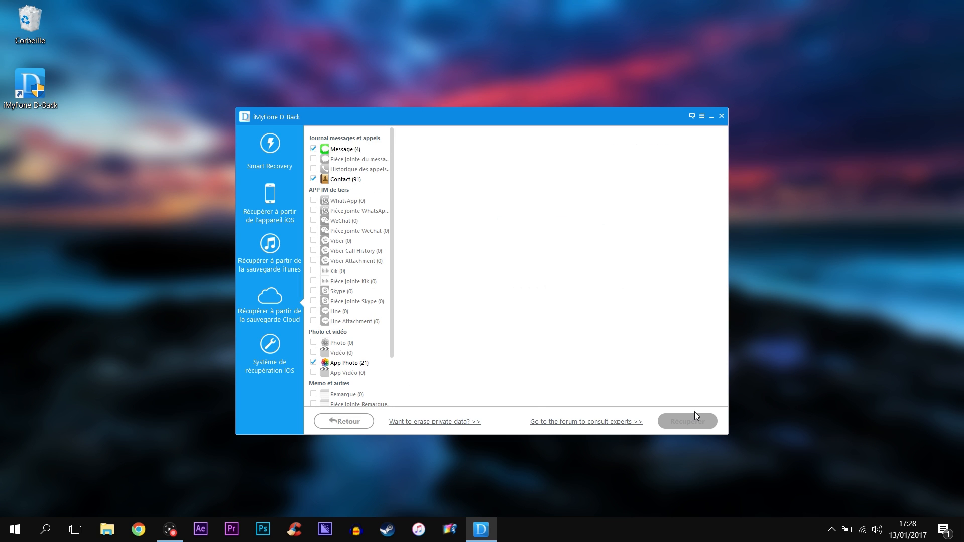
Step: Recover the iCloud backup's App Photo data to the computer, then switch to Système de récupération IOS
left_click_drag(392, 282, 394, 332)
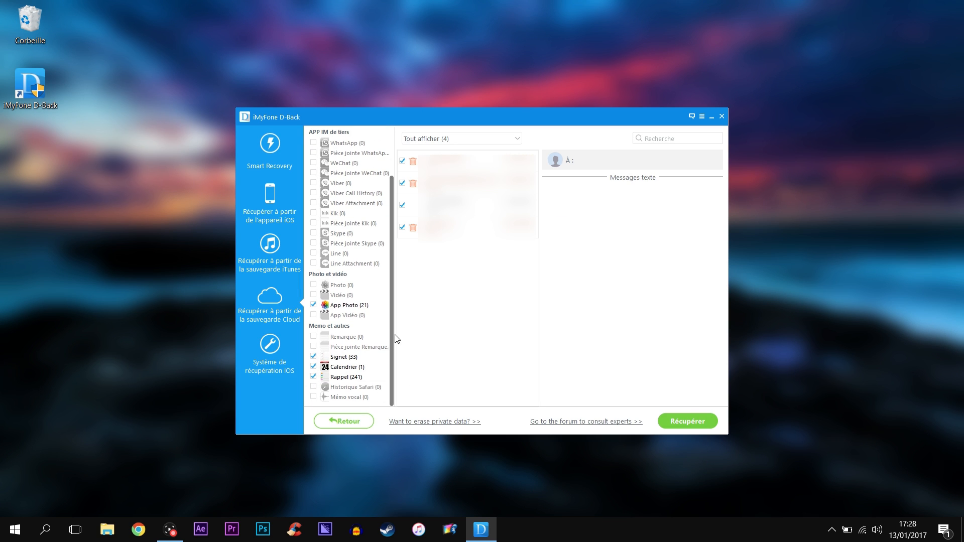
left_click(356, 309)
left_click(703, 426)
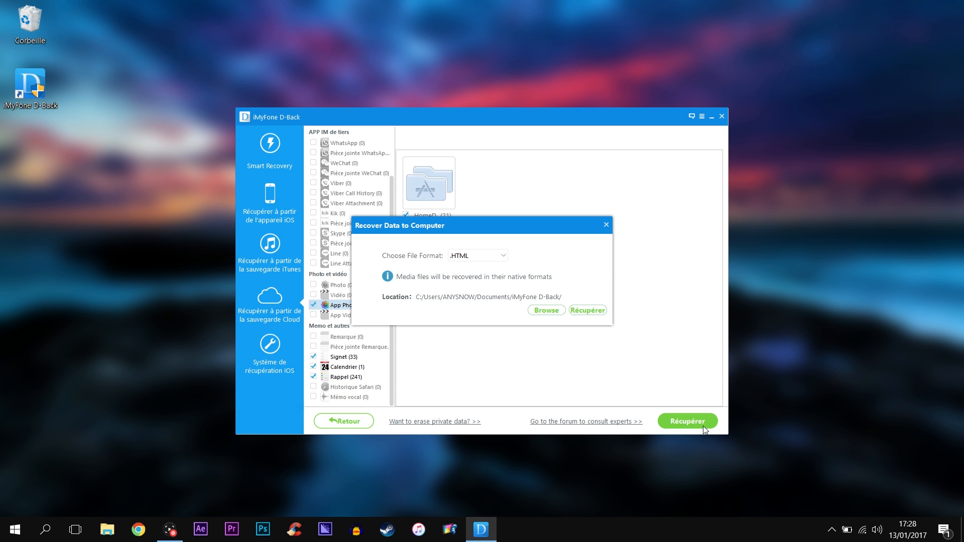
left_click(589, 311)
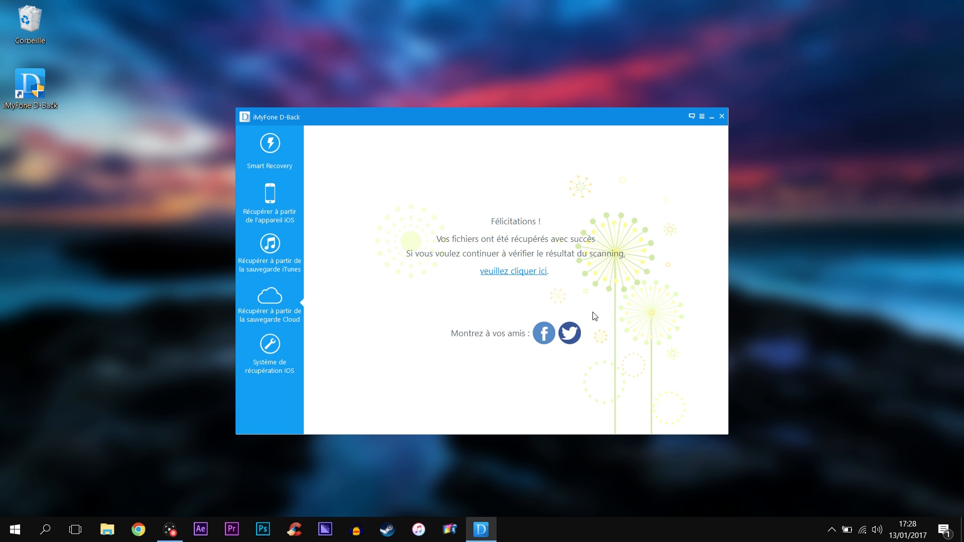
left_click(294, 356)
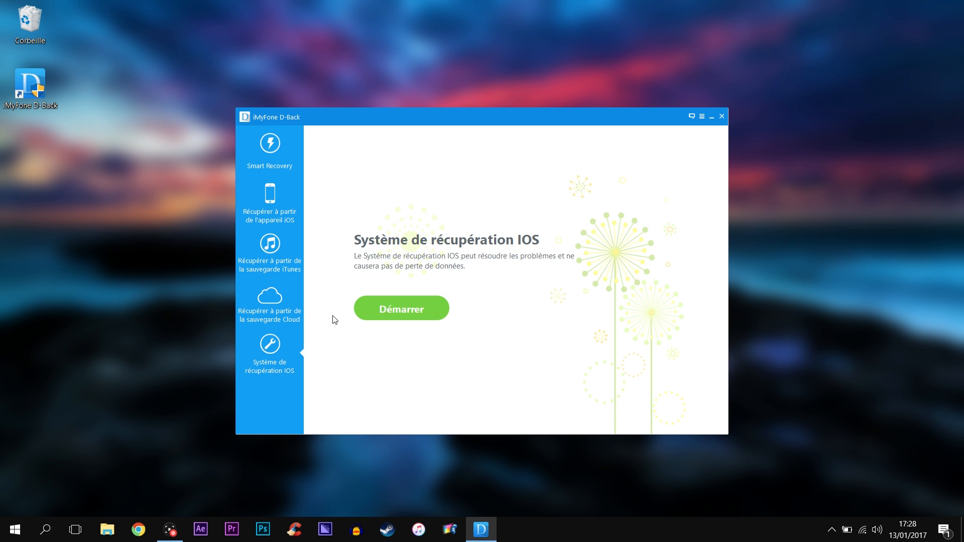
Step: Start the iOS system repair with the iPhone connected and continue to the Apple-logo/boot-loop fix page
left_click(425, 309)
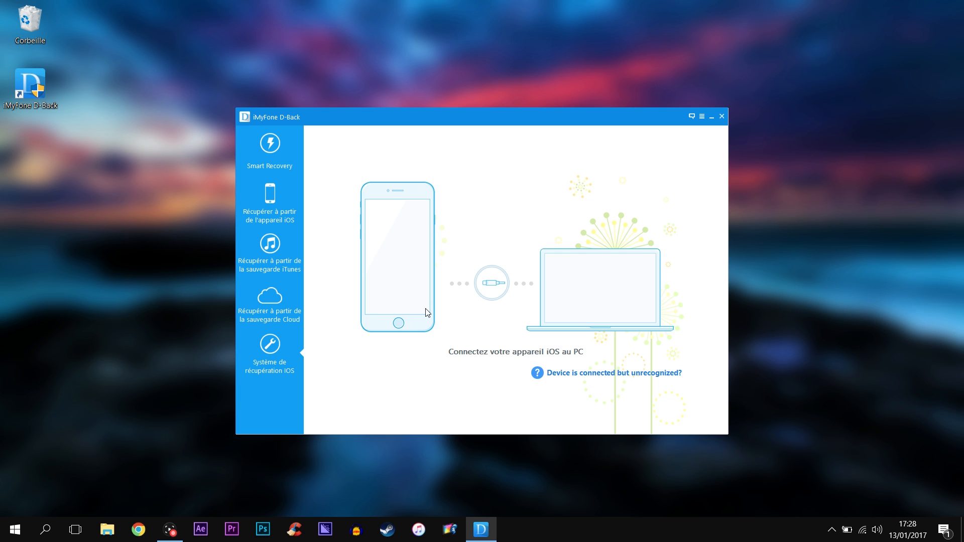
left_click(355, 323)
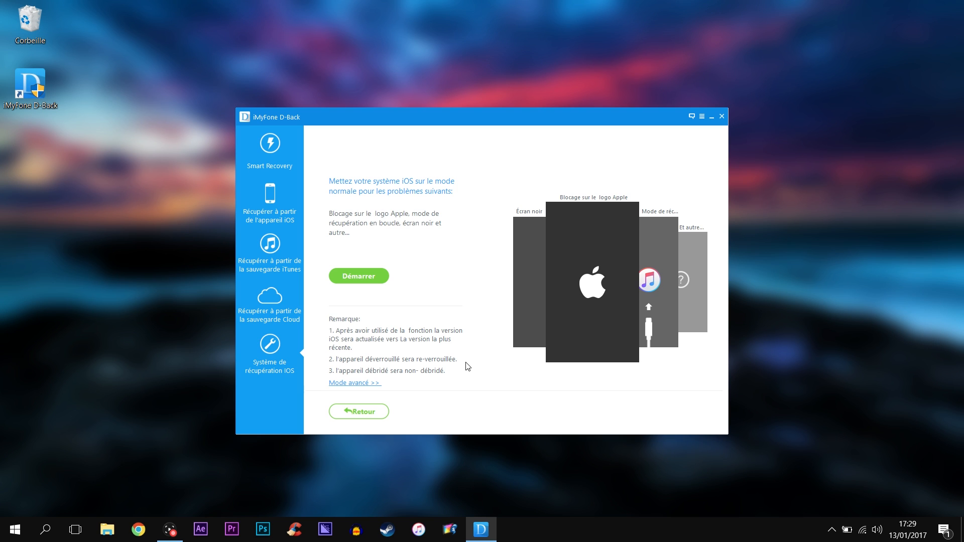
left_click(365, 384)
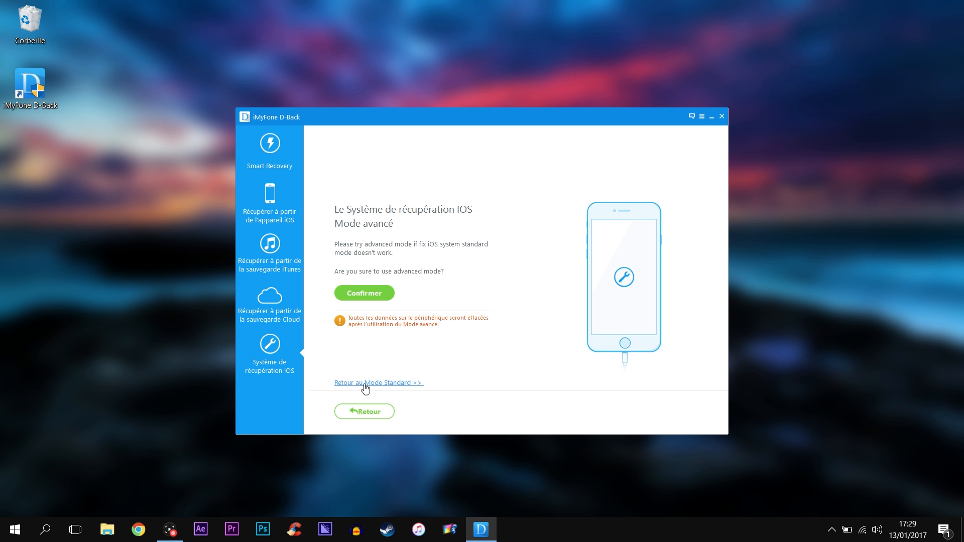
left_click(350, 293)
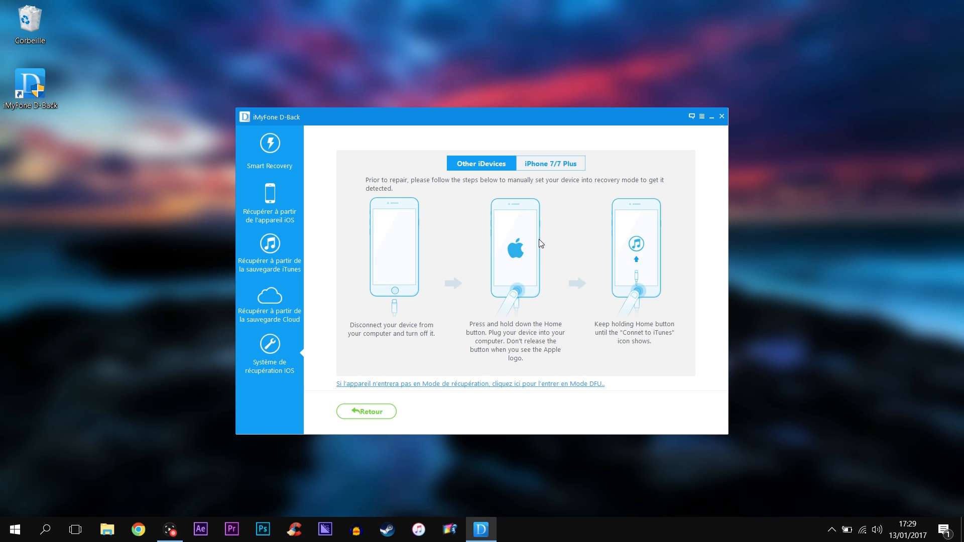
left_click(560, 165)
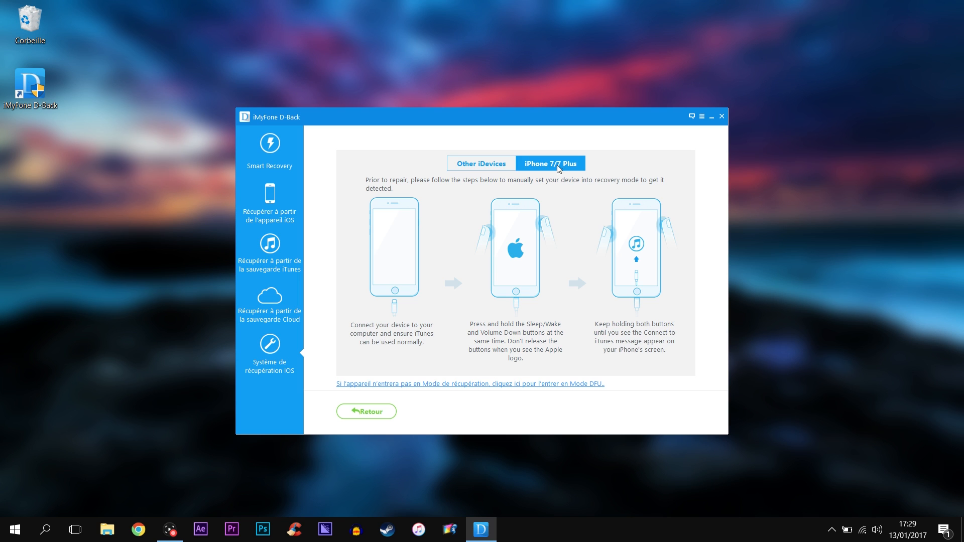
left_click(496, 164)
left_click(369, 412)
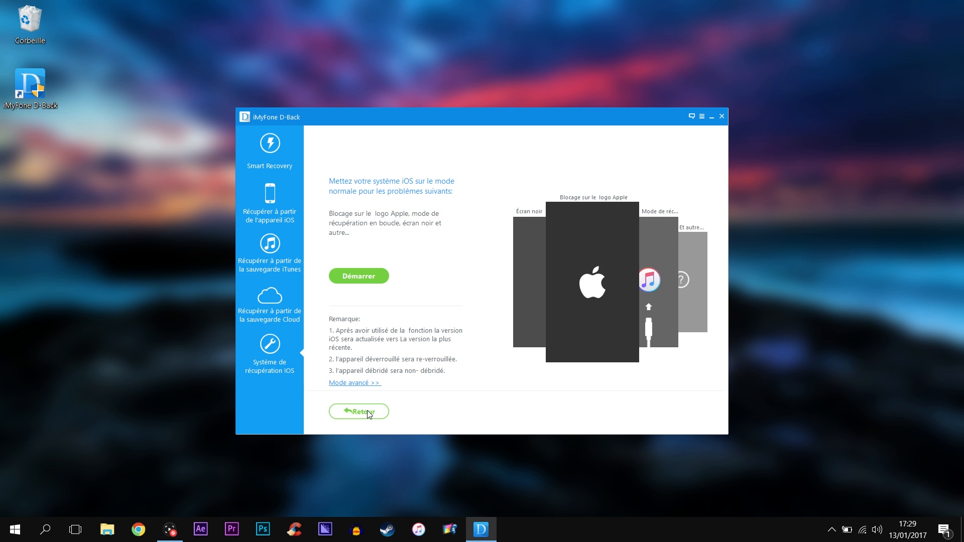